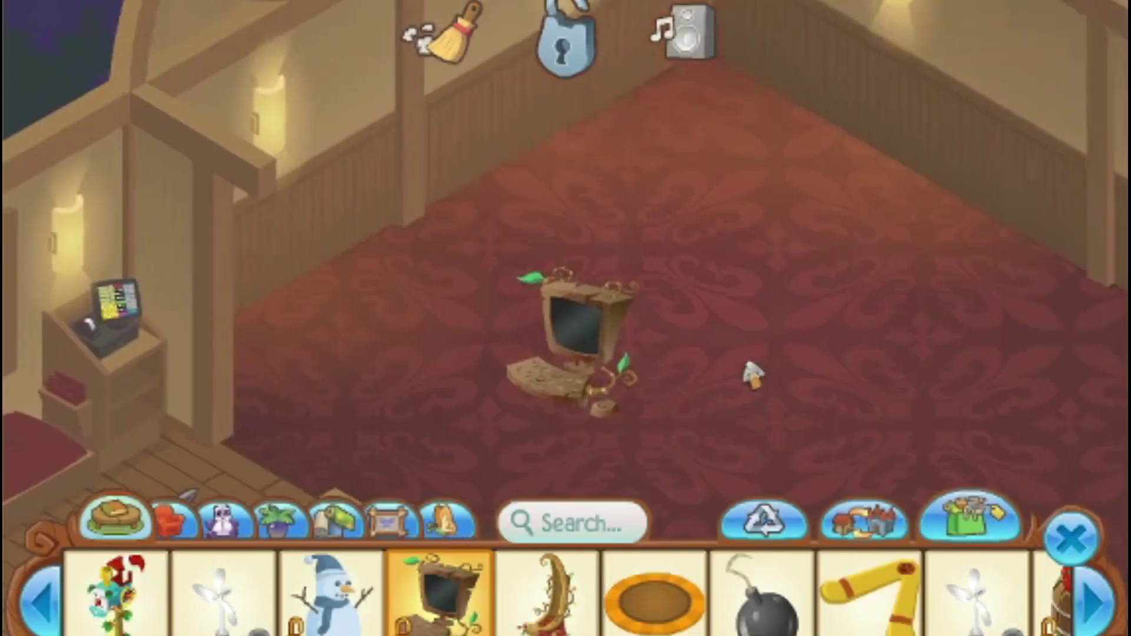
Move the computer higher in the room and place a bookshelf in the den.
drag(575, 318, 740, 197)
drag(606, 429, 430, 454)
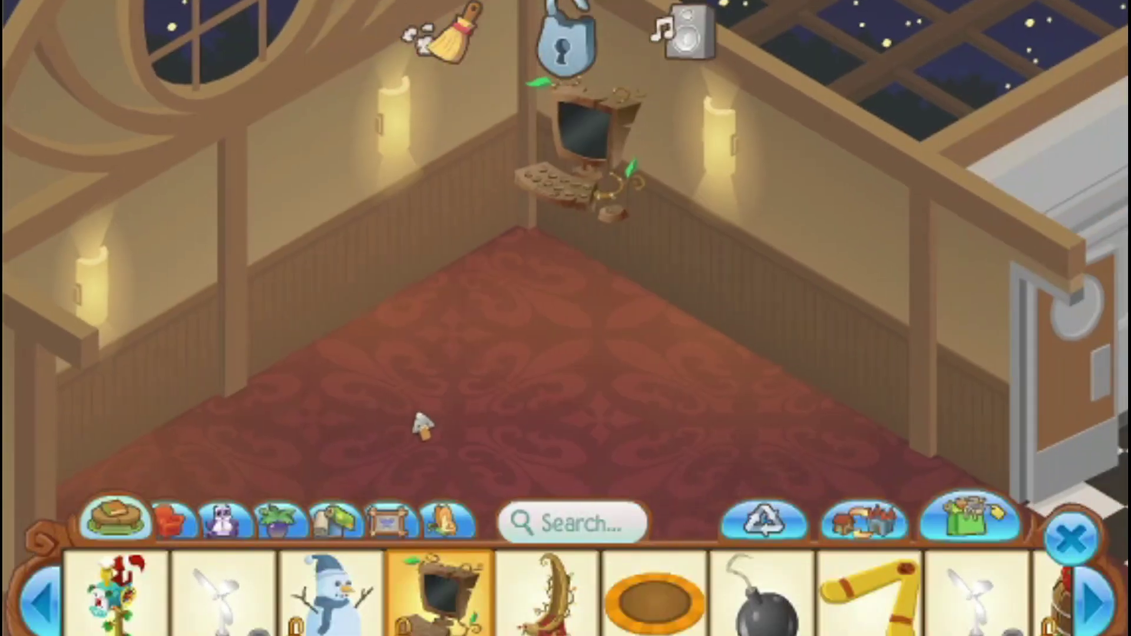
drag(537, 586, 752, 359)
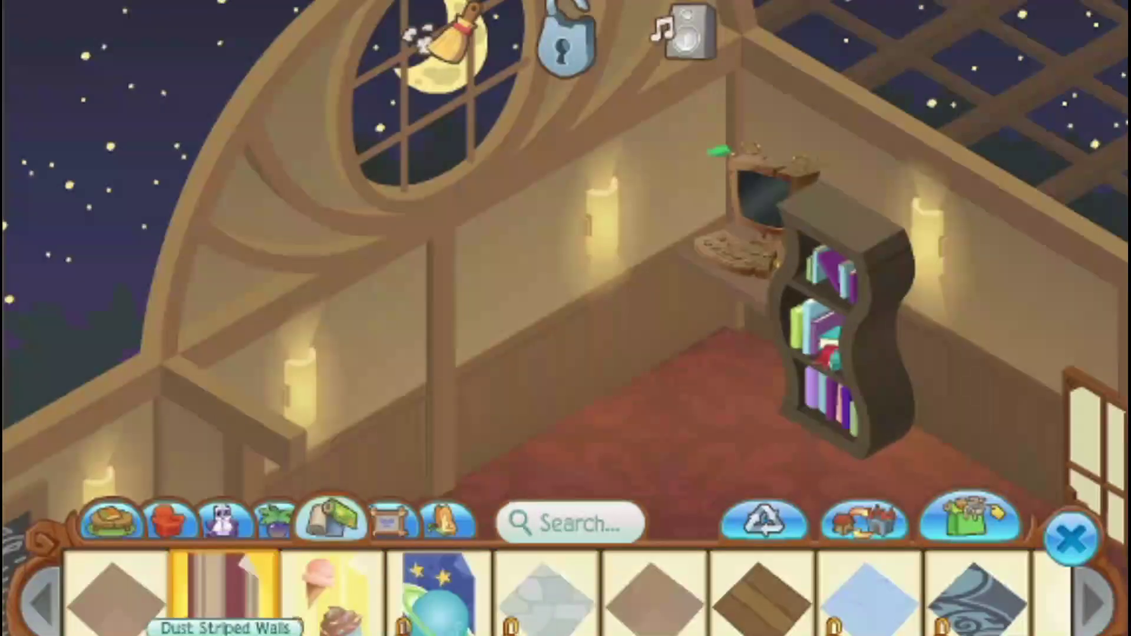
Try several wall styles, then settle on Planet Walls and Slate Floor.
click(238, 609)
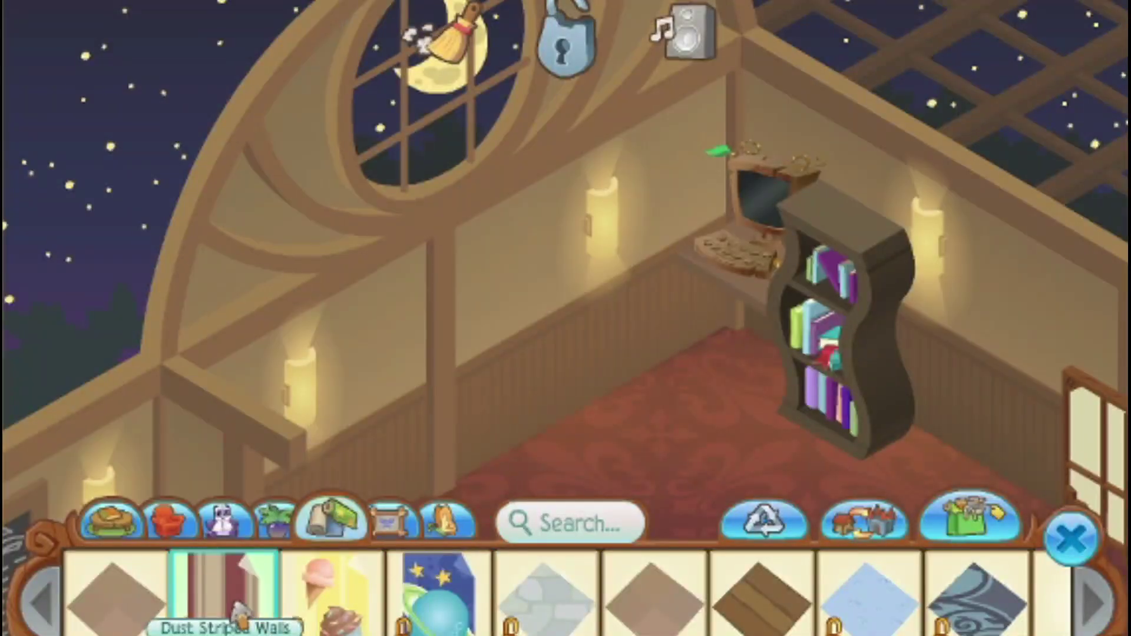
click(359, 583)
click(438, 589)
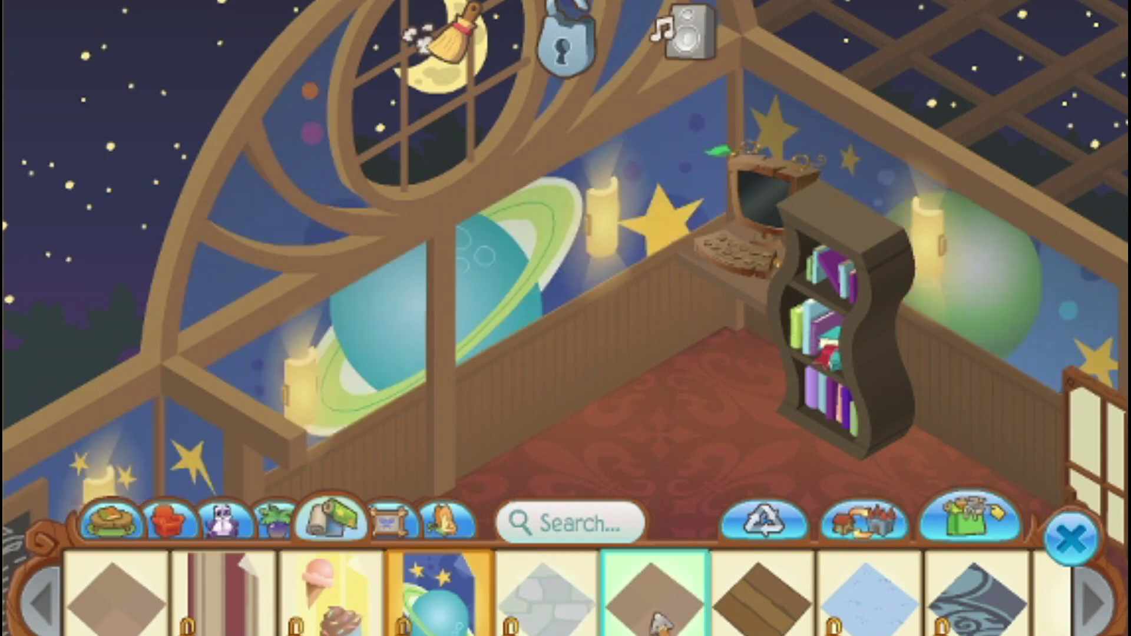
click(580, 618)
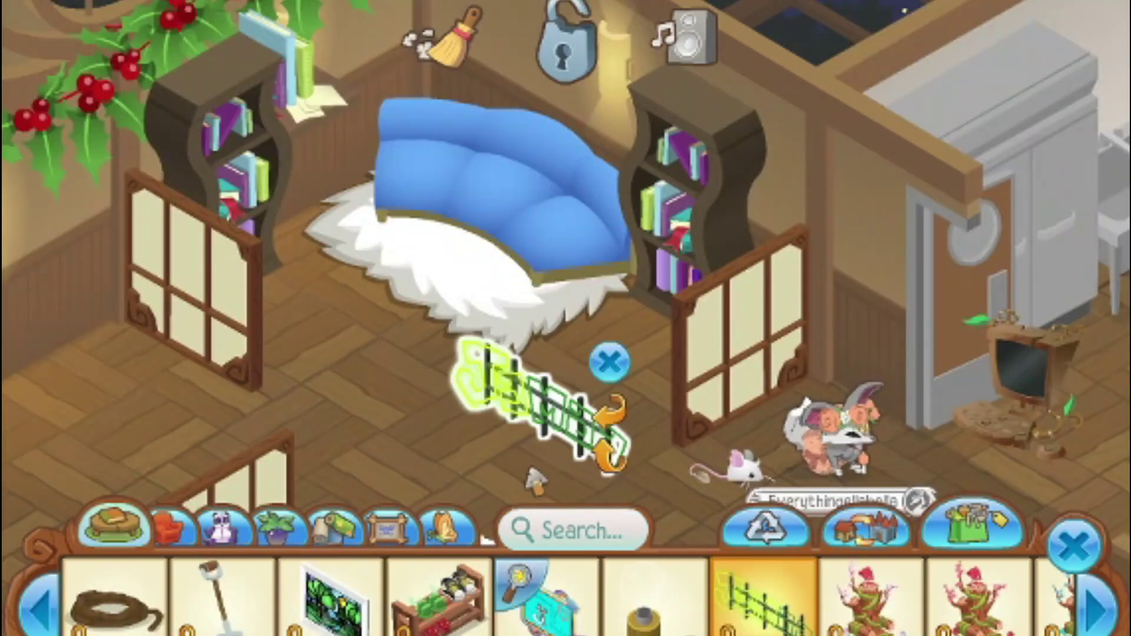
Move the fence up beside the bed and reposition the fern plant.
drag(521, 447, 545, 180)
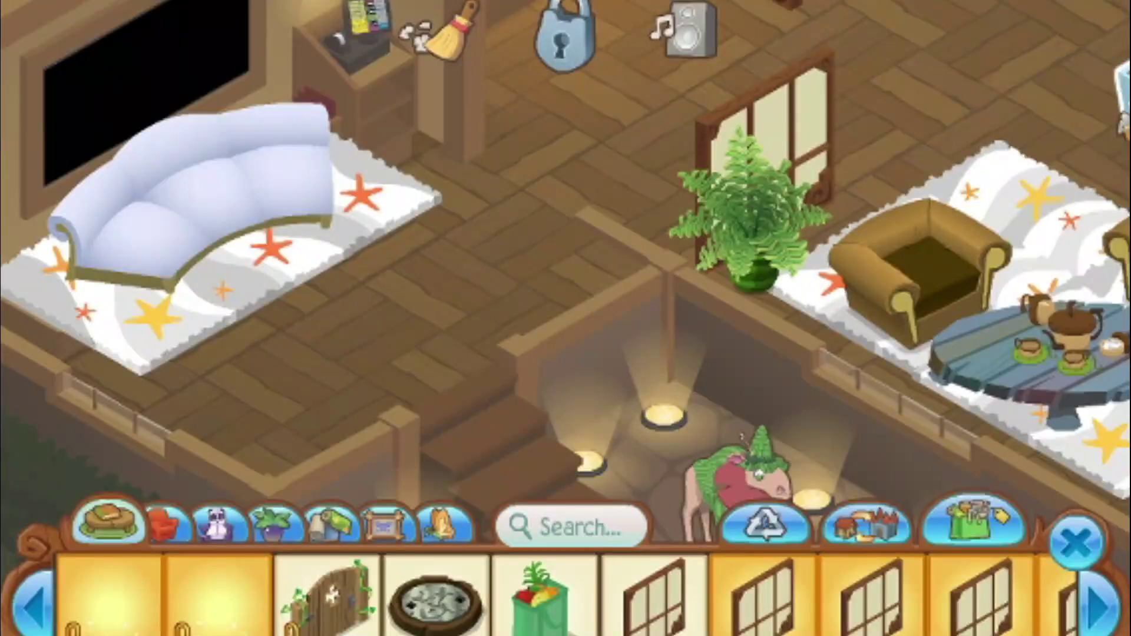
click(736, 218)
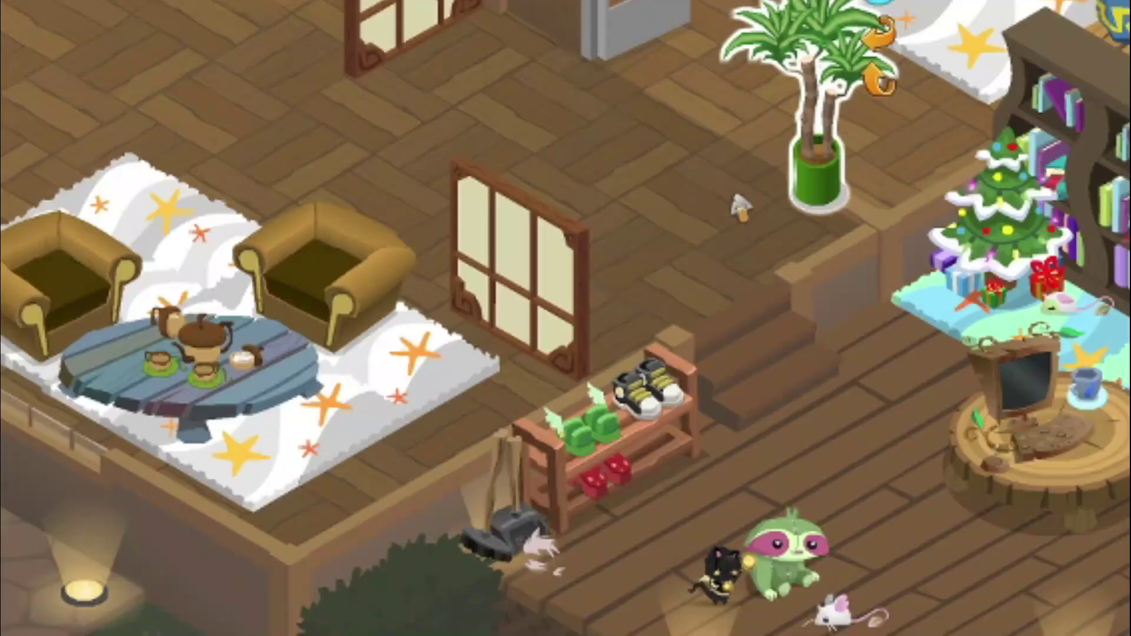
drag(783, 136, 530, 330)
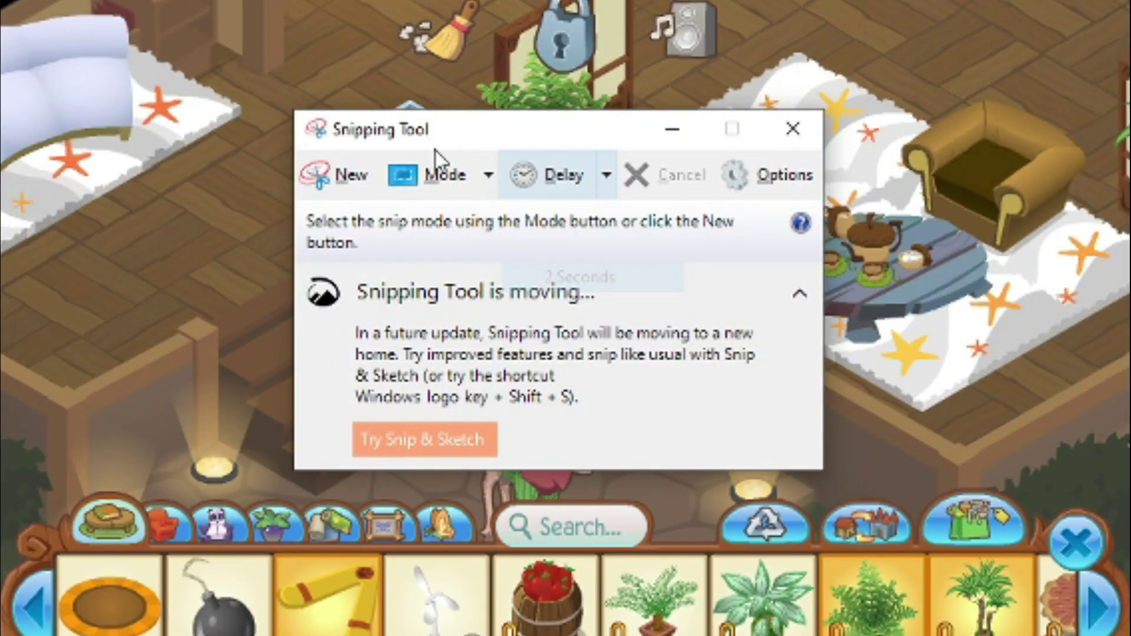
With a 2-second delay, snip the upper den, lower den and seating area.
drag(421, 145, 880, 171)
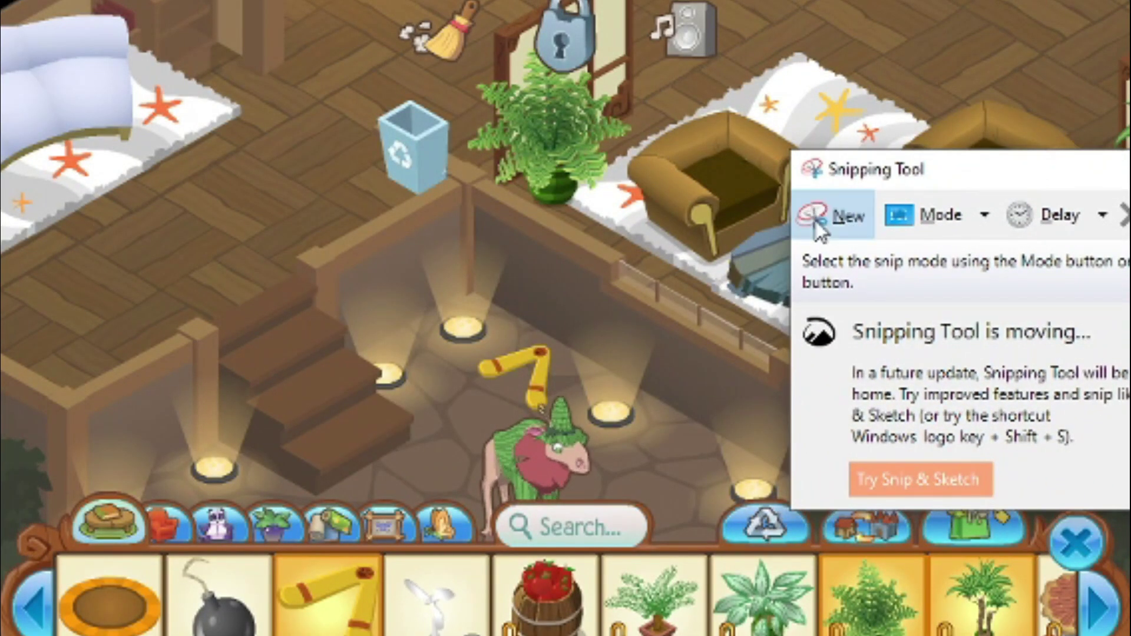
click(816, 220)
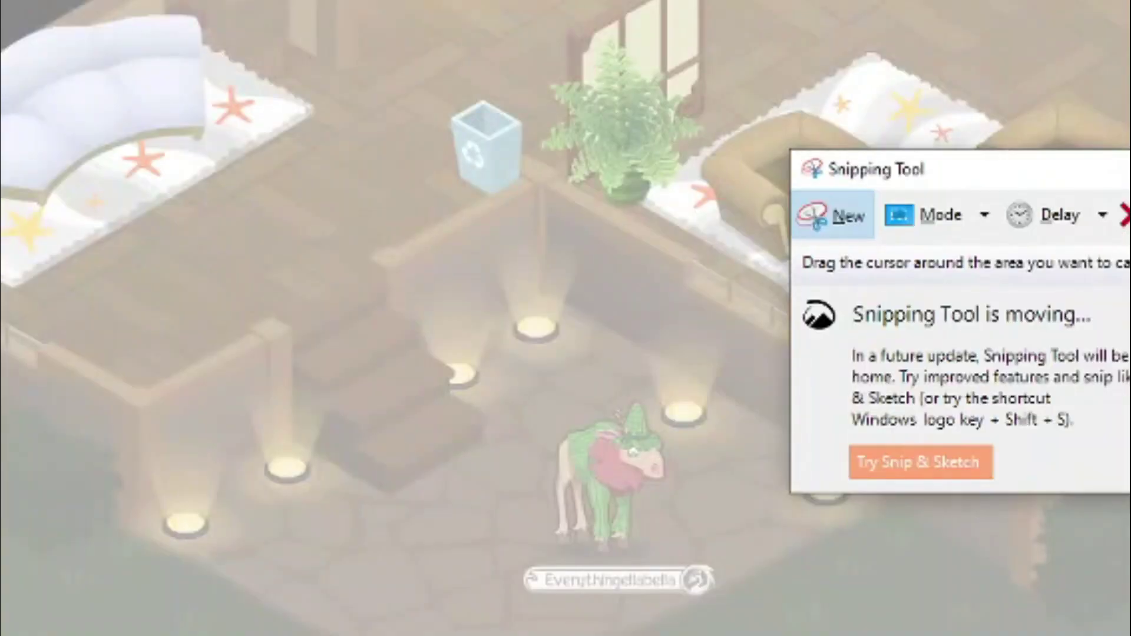
drag(1, 1, 1072, 618)
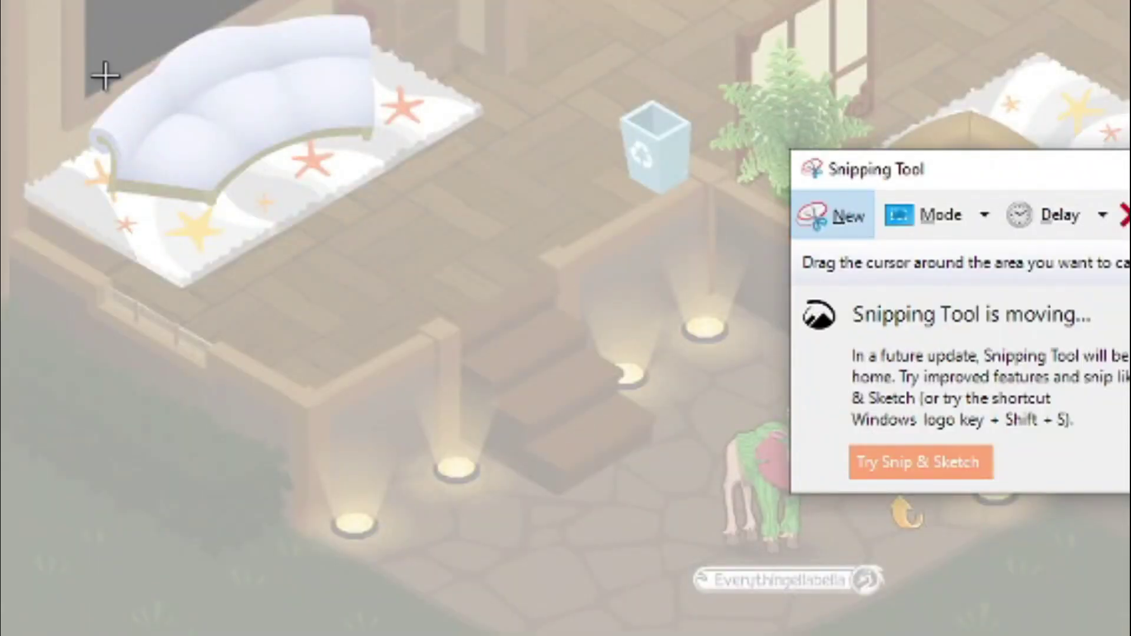
drag(5, 5, 684, 583)
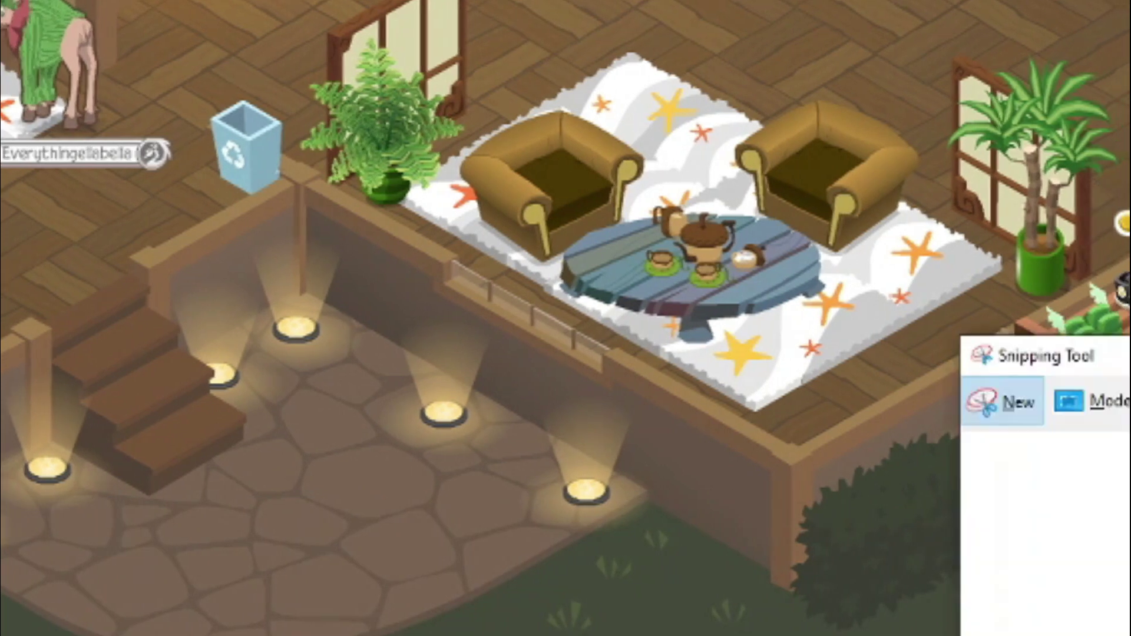
click(1001, 400)
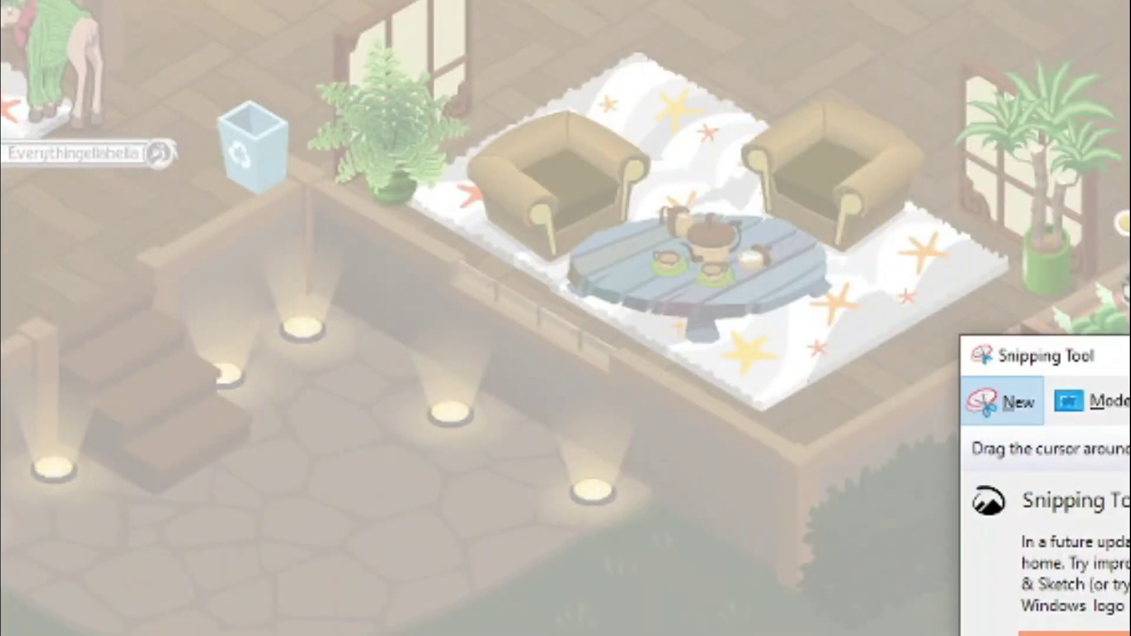
drag(307, 3, 1038, 387)
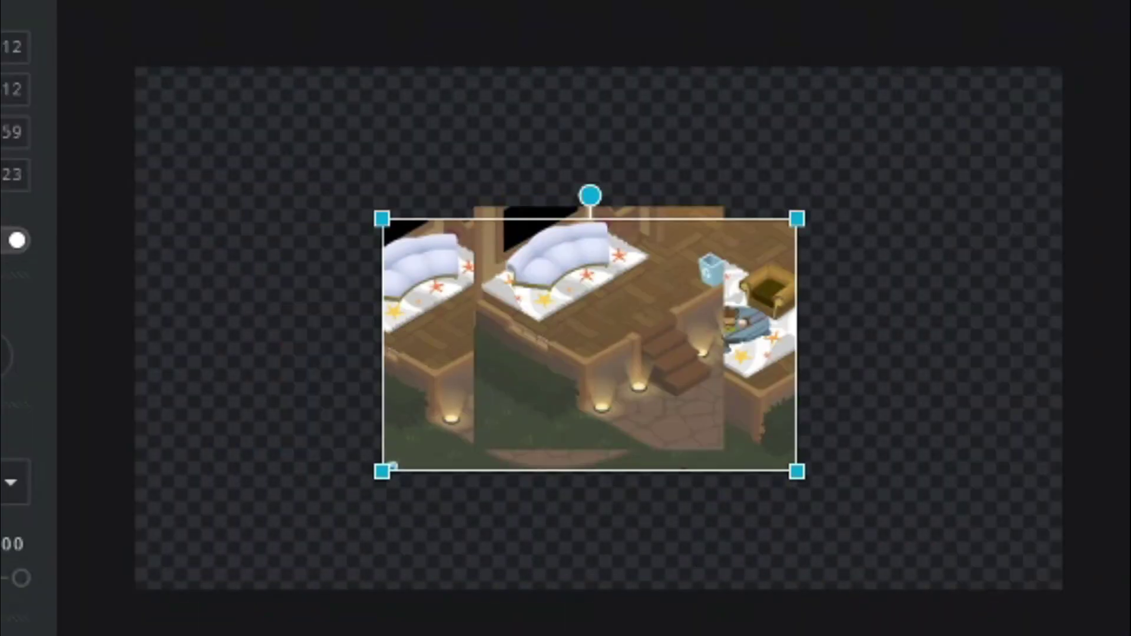
Paste two den screenshots and move the bottom screenshot layer to the top of the stack.
key(ctrl+v)
key(ctrl+v)
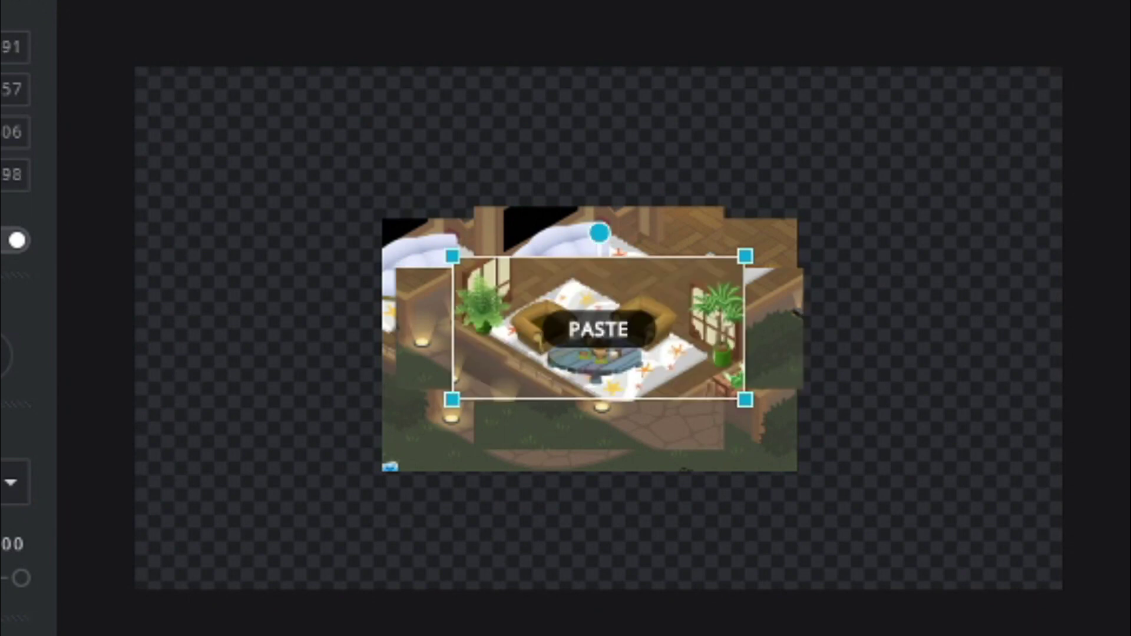
key(ctrl+v)
scroll(1030, 281, down, 3)
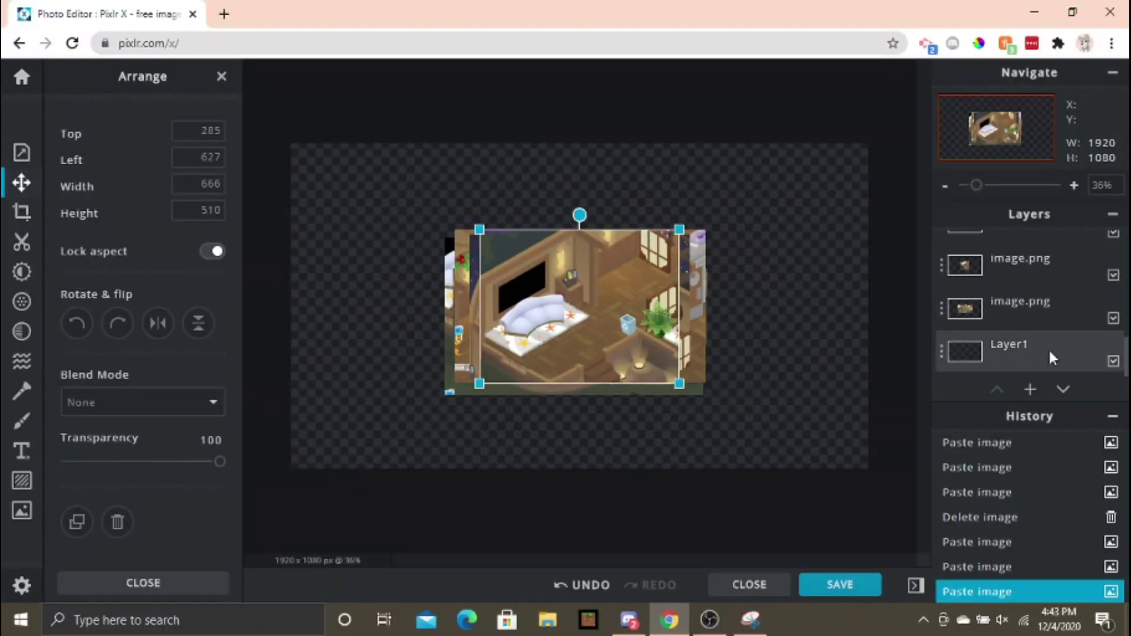
click(1048, 348)
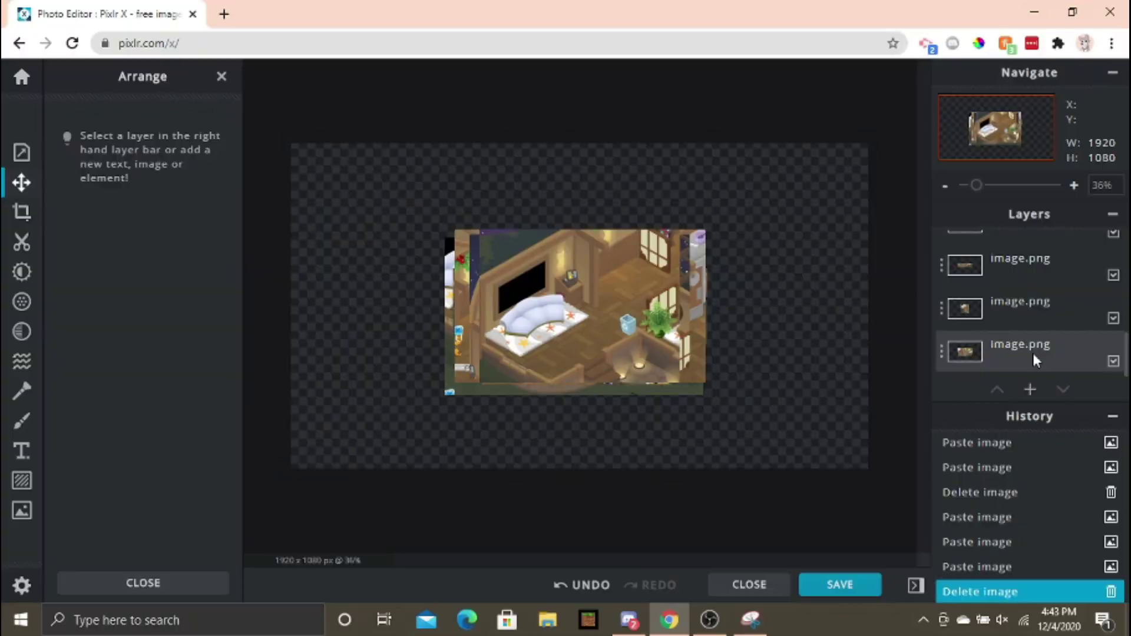
click(1032, 351)
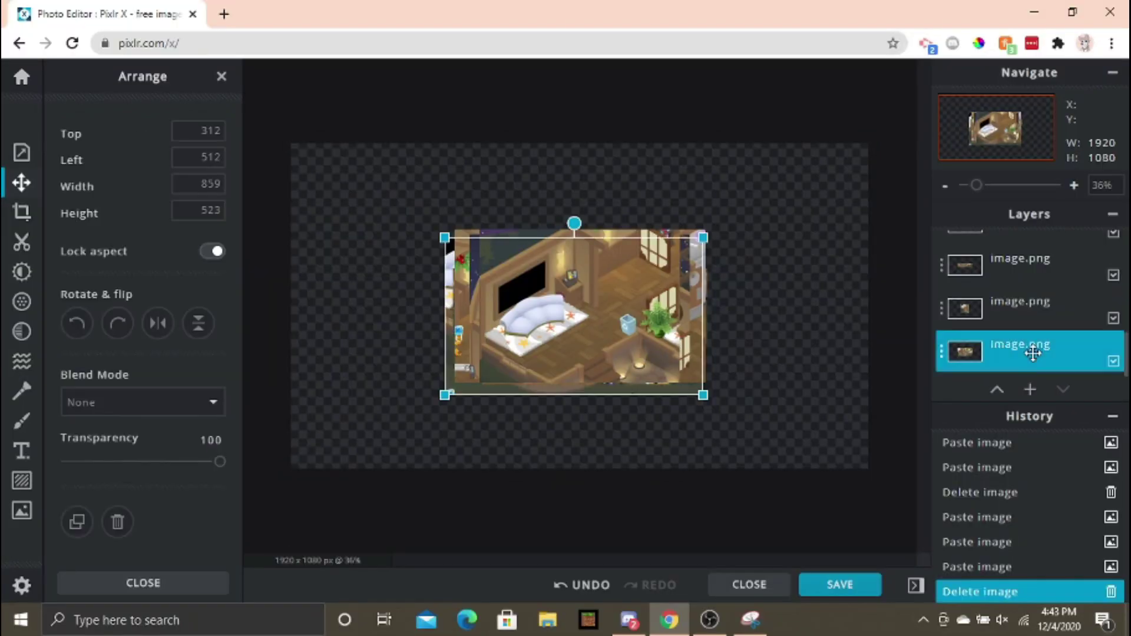
drag(975, 352, 997, 263)
Name the top layer 1 and shift its screenshot down and left on the canvas.
click(948, 255)
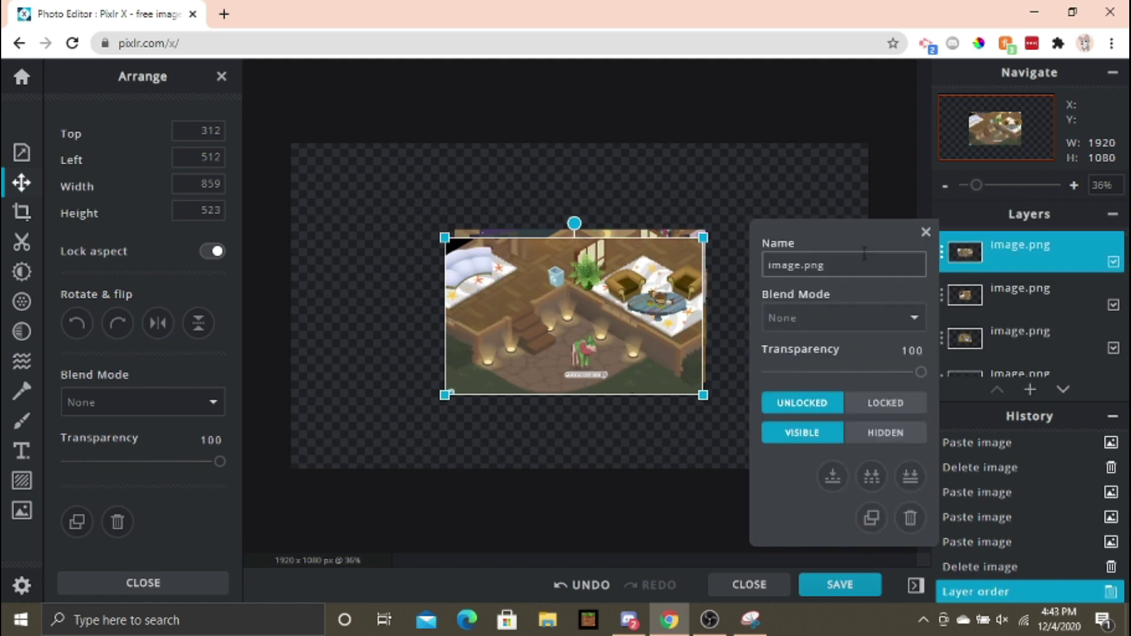
click(925, 233)
drag(624, 318, 525, 394)
Restack another screenshot above layer 1, name it 2, and move it left and down.
scroll(1053, 297, down, 1)
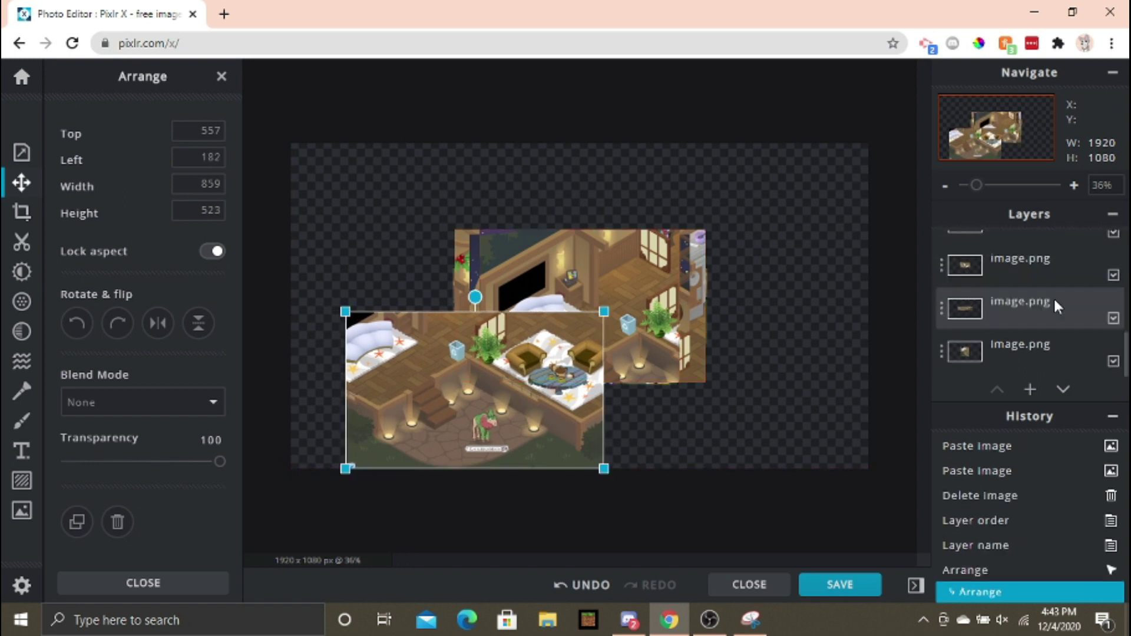
scroll(1053, 296, up, 1)
click(1053, 297)
drag(1053, 296, 1046, 256)
click(943, 257)
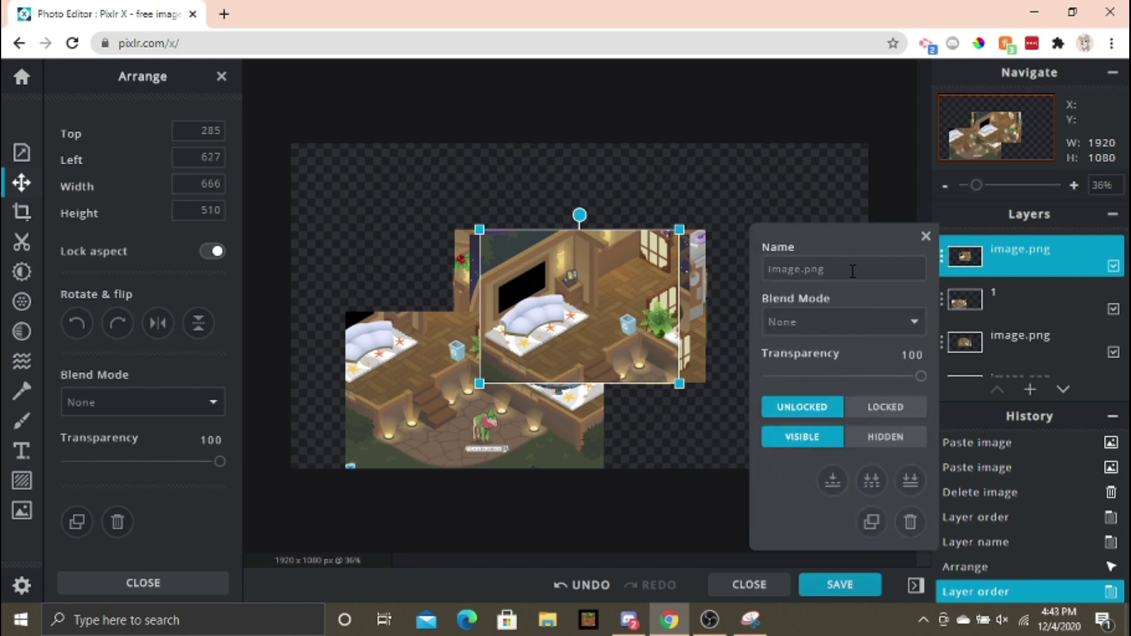
text(2)
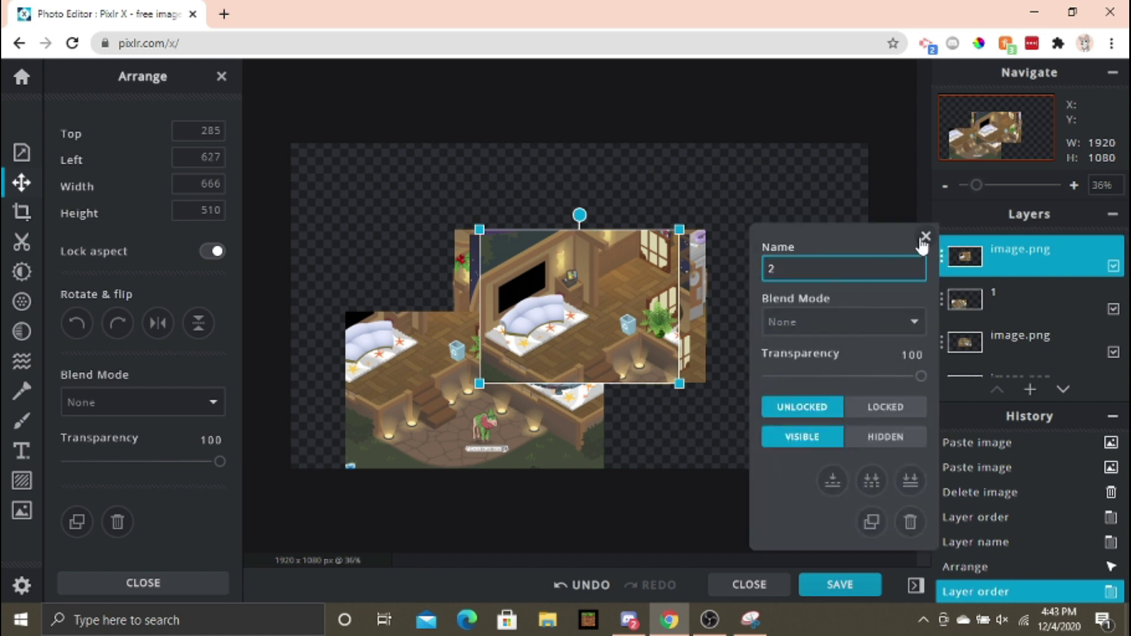
click(924, 238)
drag(647, 297, 572, 322)
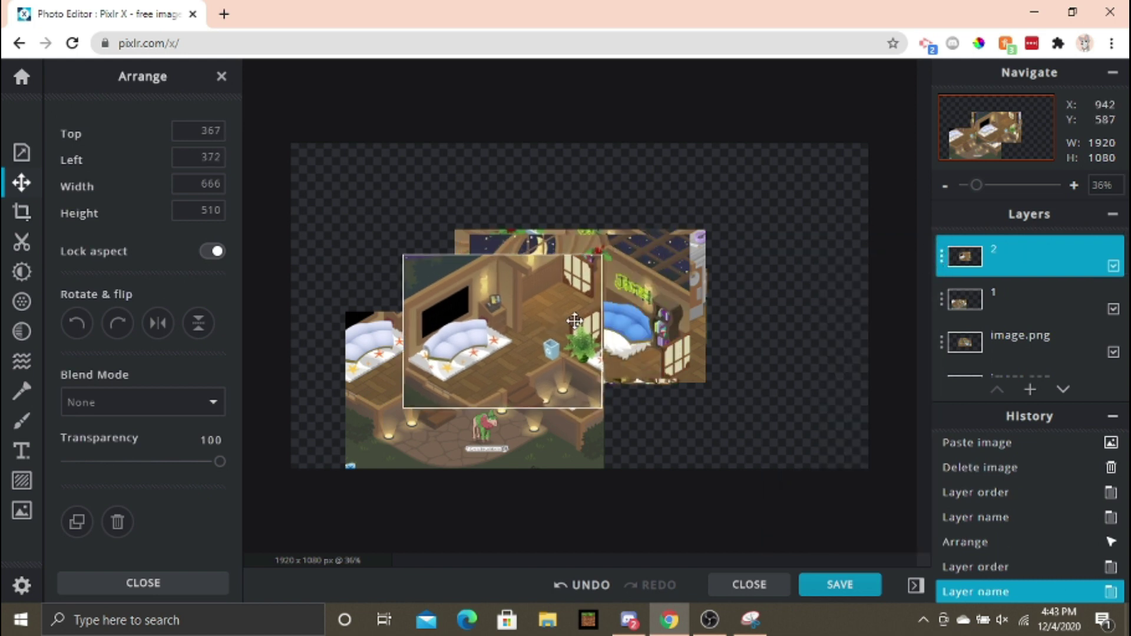
Set layer 2's transparency to about 50.
click(943, 258)
click(843, 376)
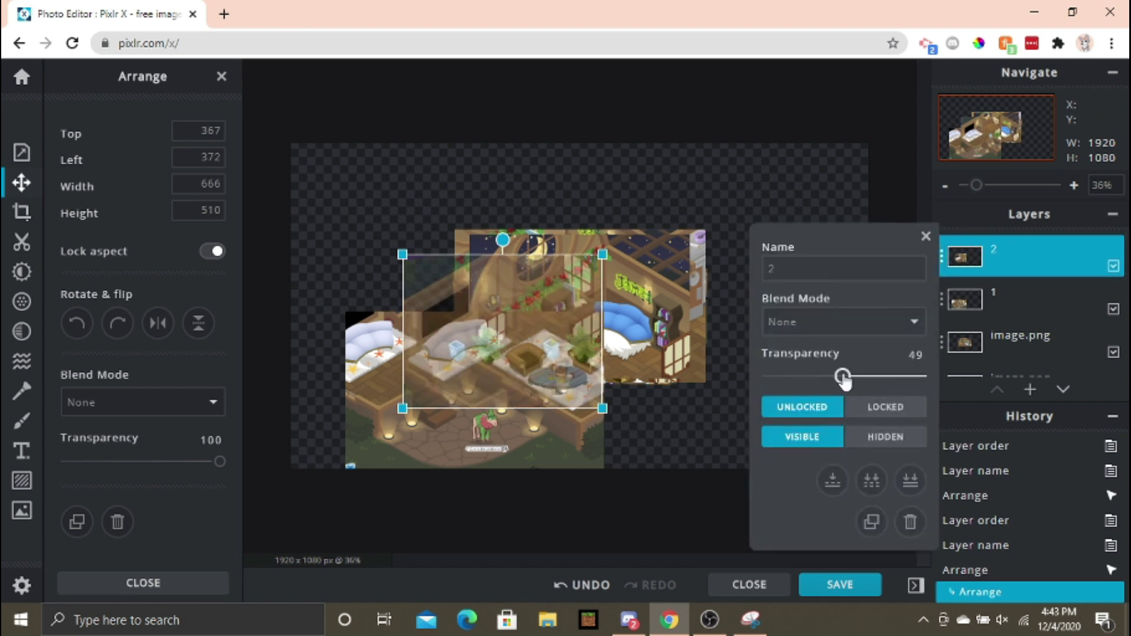
click(923, 237)
Zoom in and slide layers 2 and 1 to line up with the den beneath.
scroll(574, 335, up, 4)
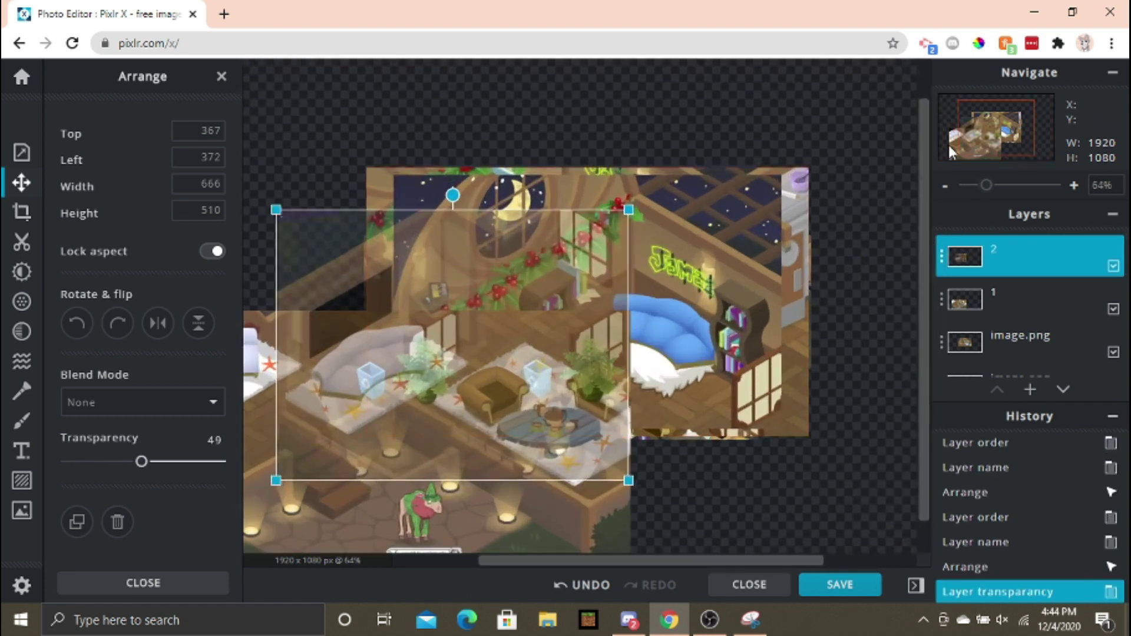
drag(951, 140, 961, 154)
click(941, 257)
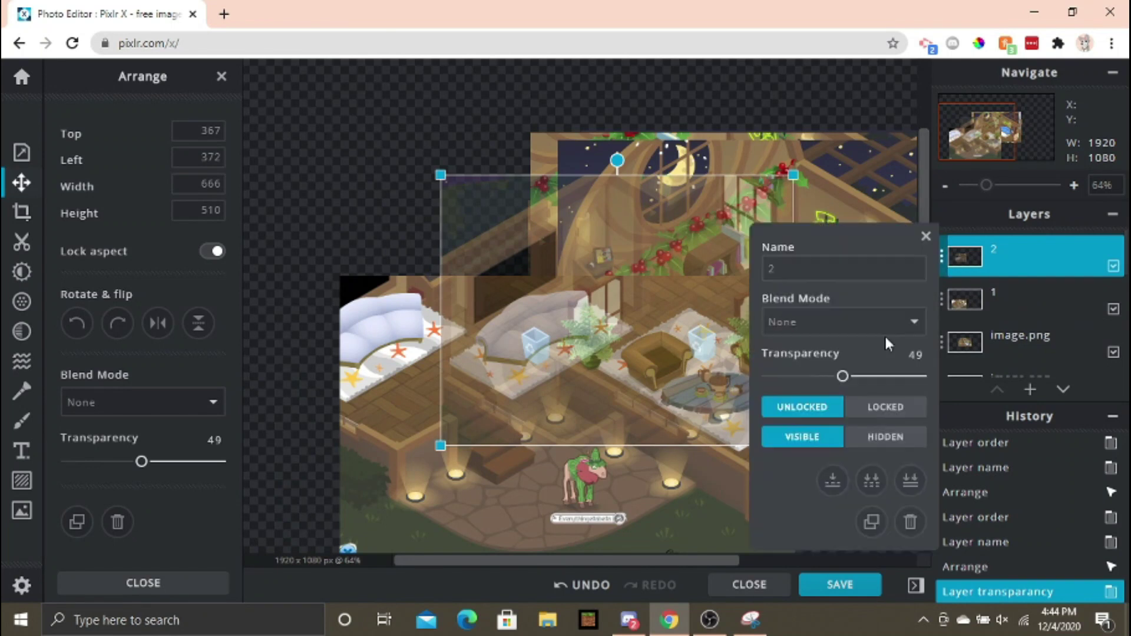
click(925, 236)
drag(765, 420, 566, 426)
drag(694, 464, 663, 465)
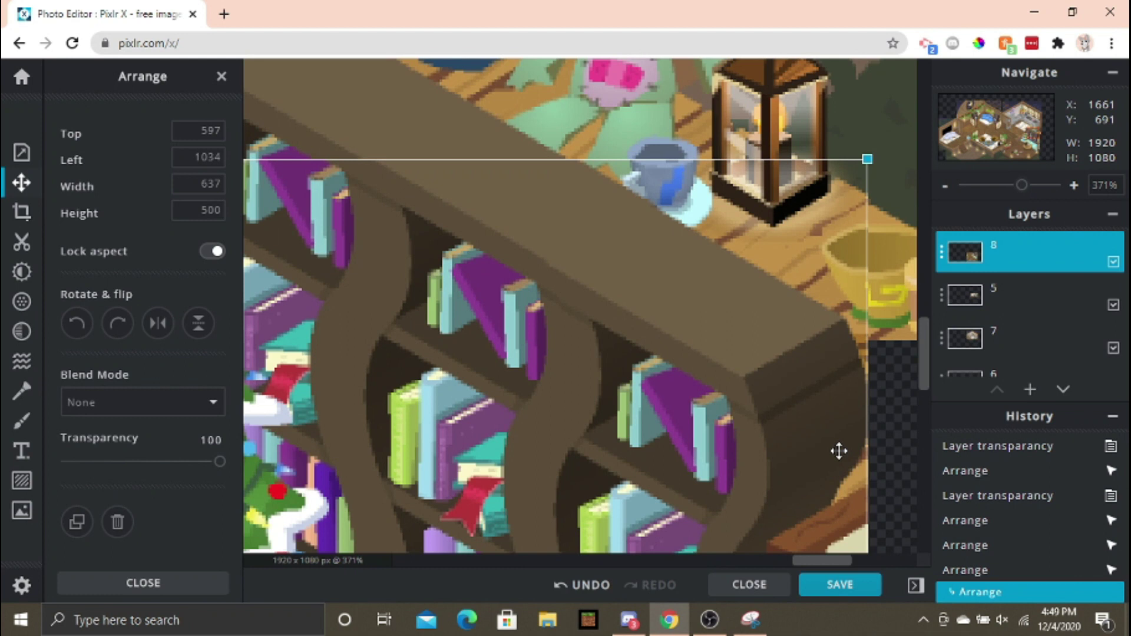
Nudge layer 8 down by a pixel and deselect it.
drag(838, 451, 837, 454)
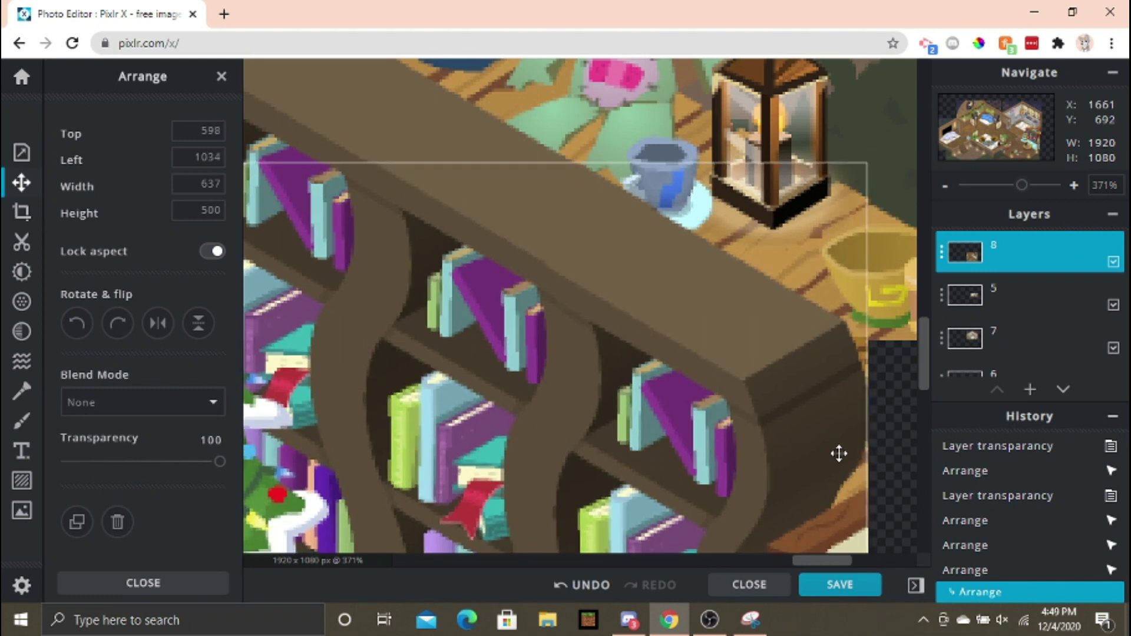
click(898, 483)
scroll(897, 483, down, 3)
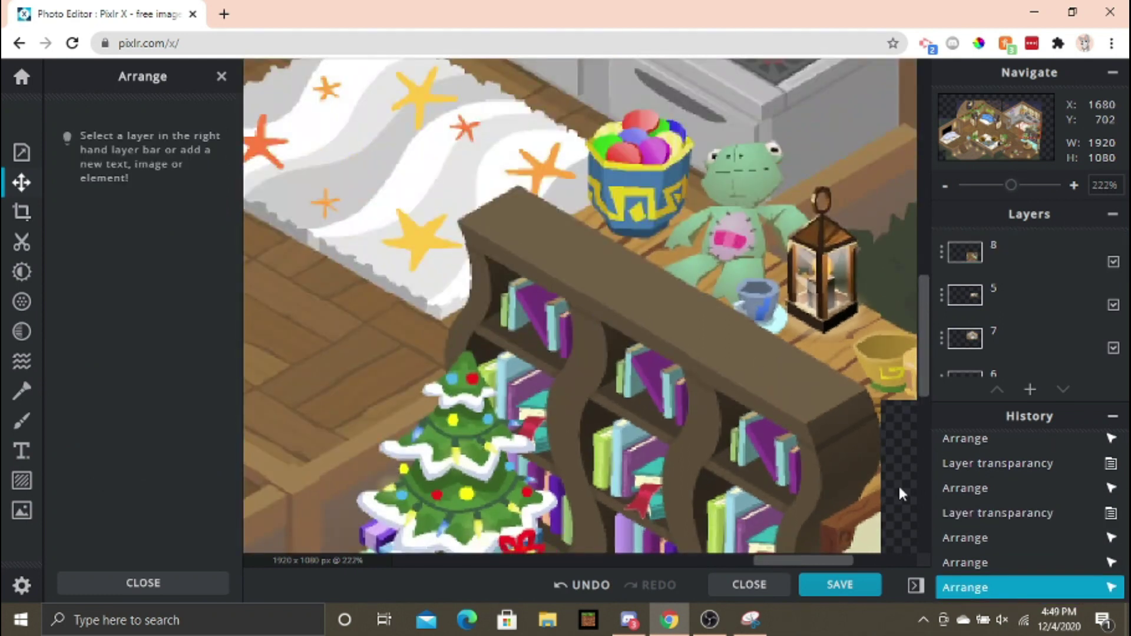
scroll(897, 483, down, 5)
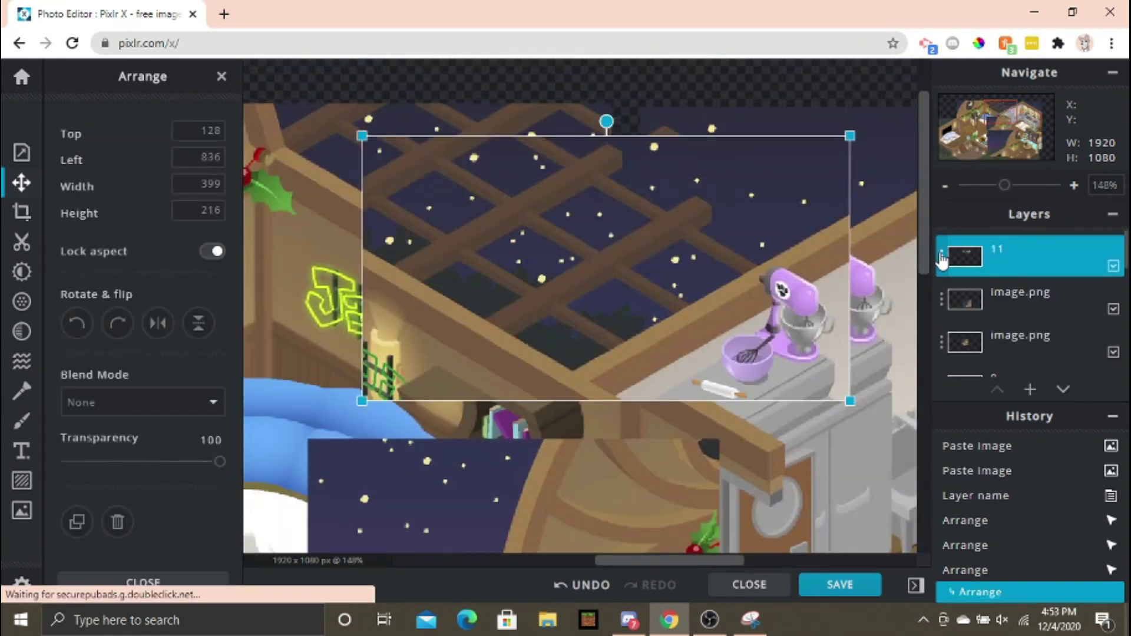
Drop layer 11 to transparency 56, align it with the roof, then restore it to 100.
click(941, 257)
click(854, 378)
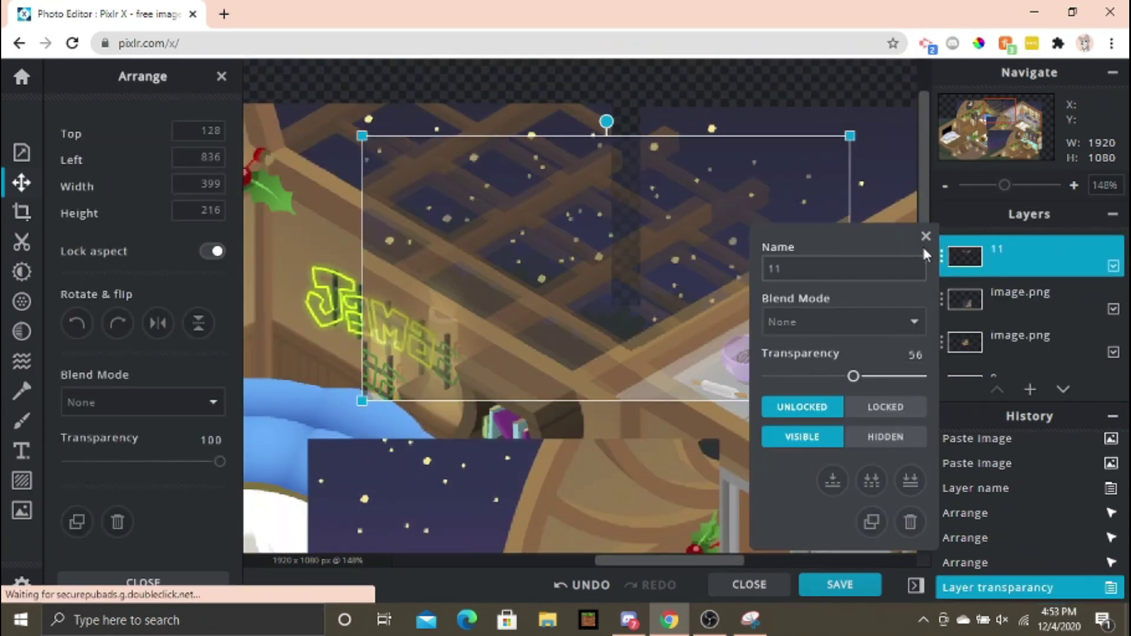
click(925, 236)
drag(473, 294, 530, 277)
click(942, 253)
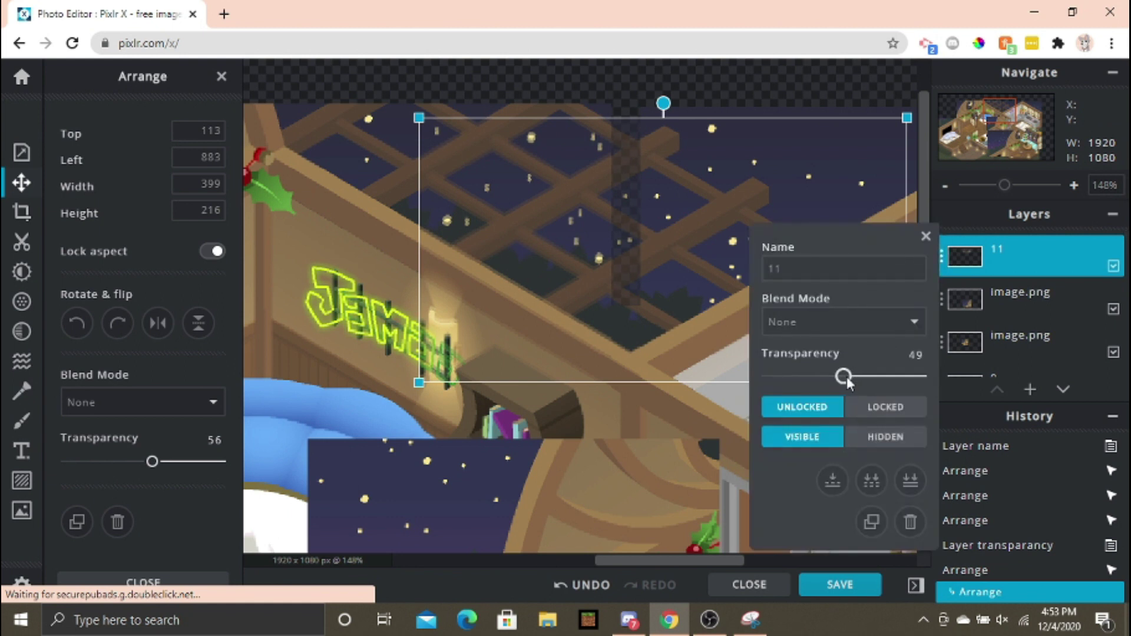
drag(846, 380, 858, 379)
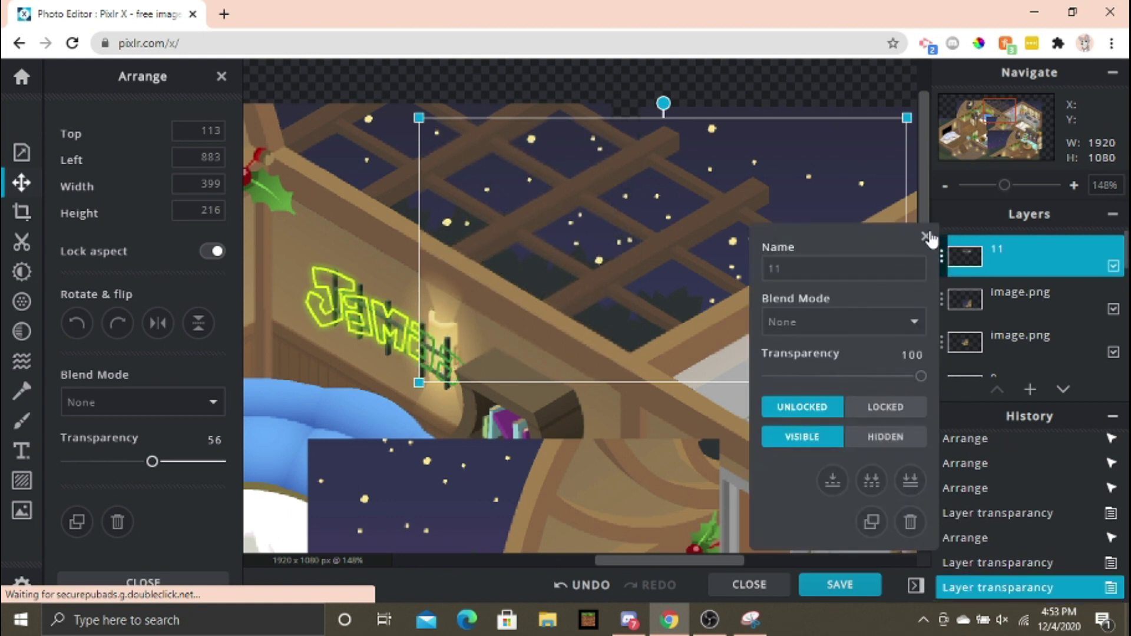
Drag layer 12 down and right until its moon window overlaps the den below.
click(926, 237)
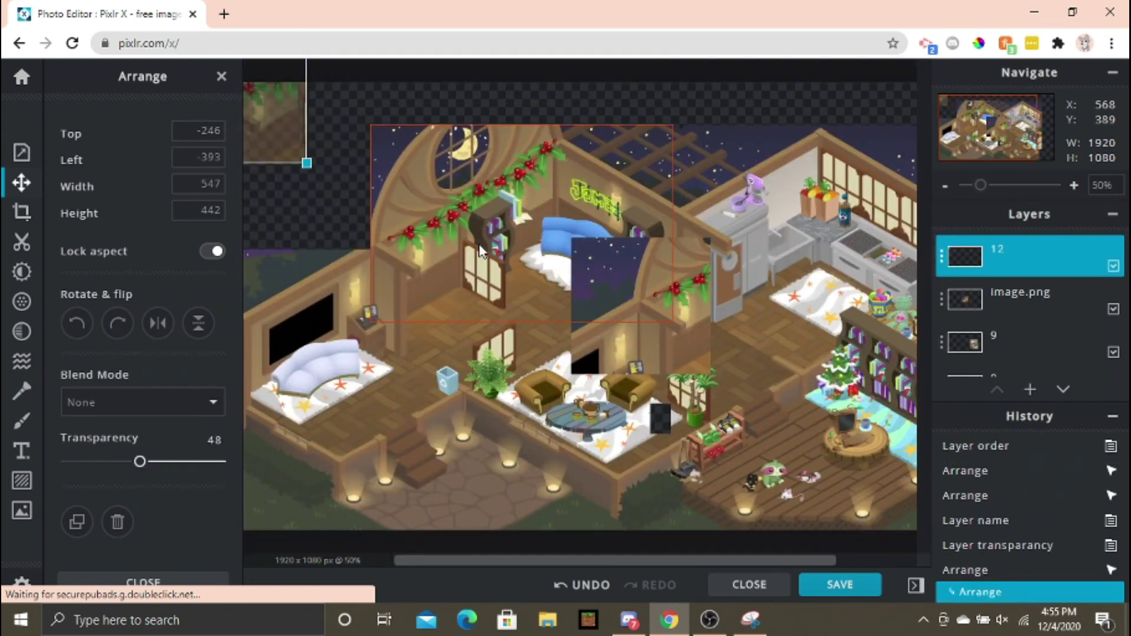
drag(277, 121, 355, 200)
scroll(354, 200, up, 5)
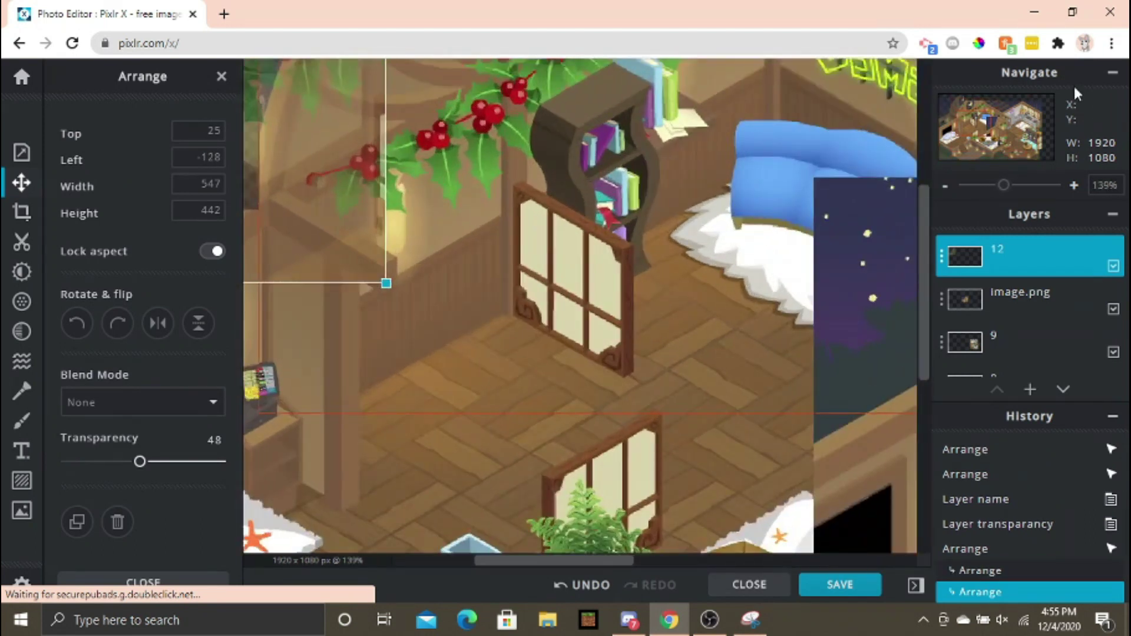
drag(969, 118, 953, 106)
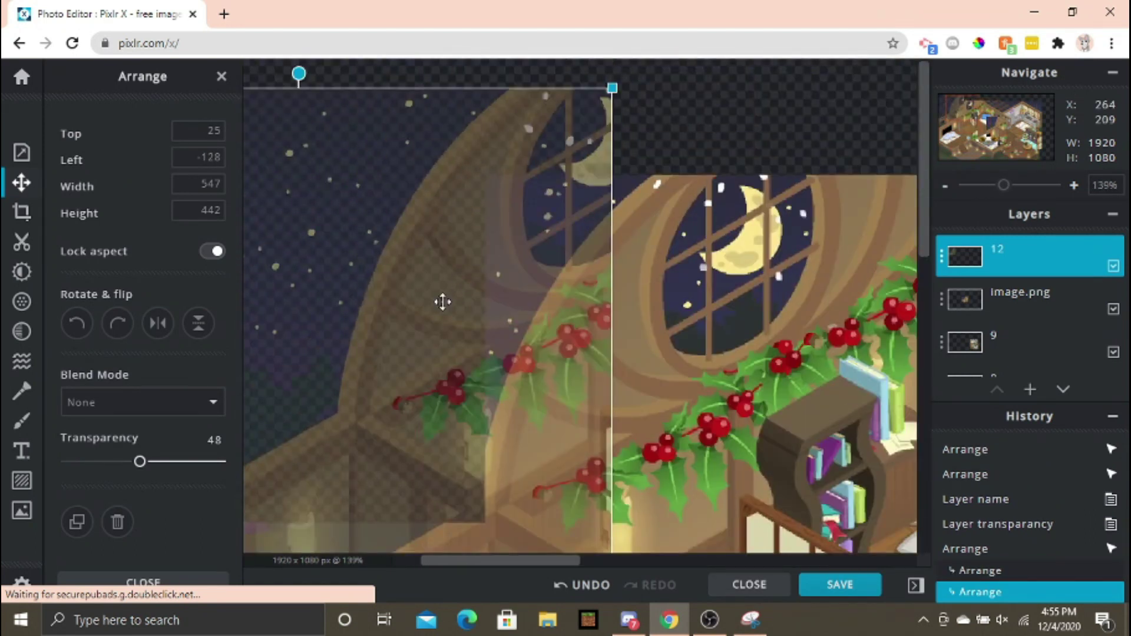
drag(517, 293, 578, 389)
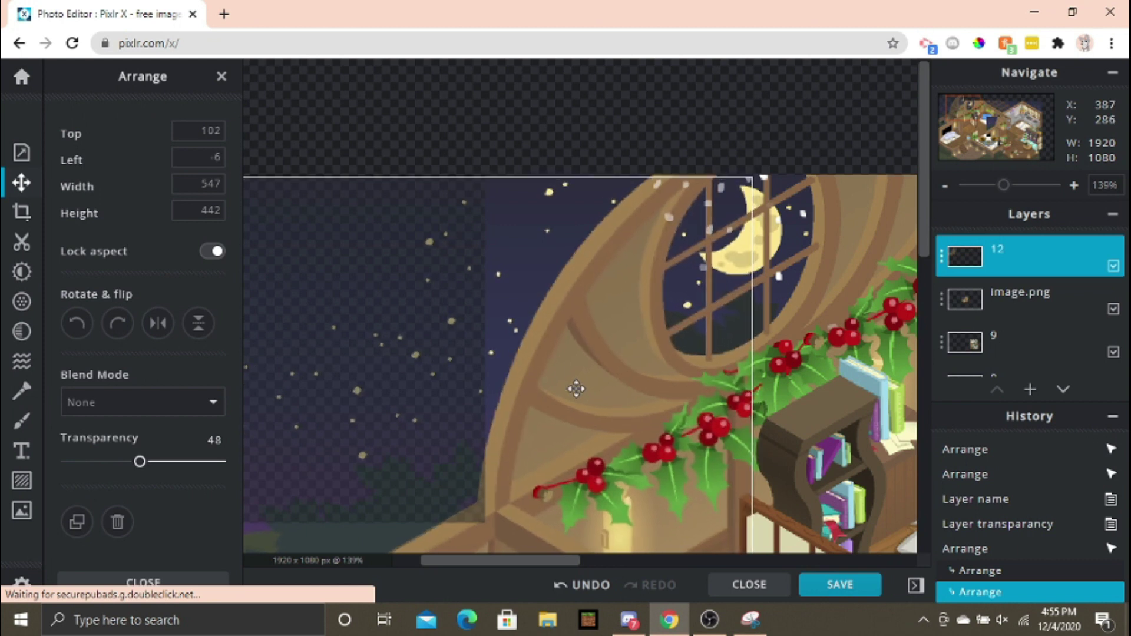
click(941, 258)
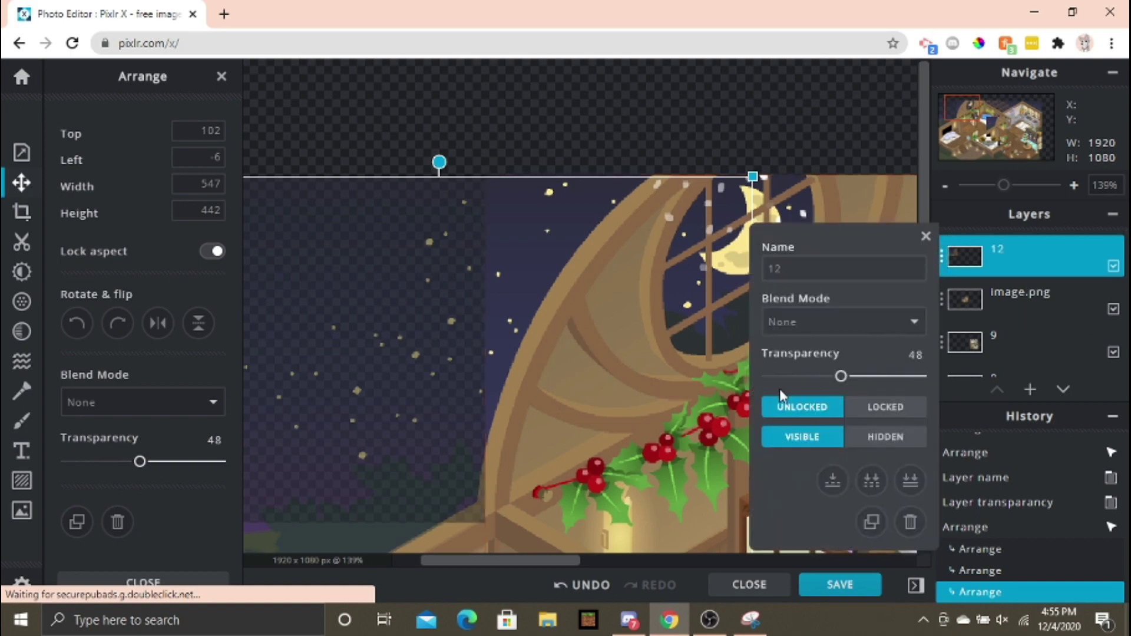